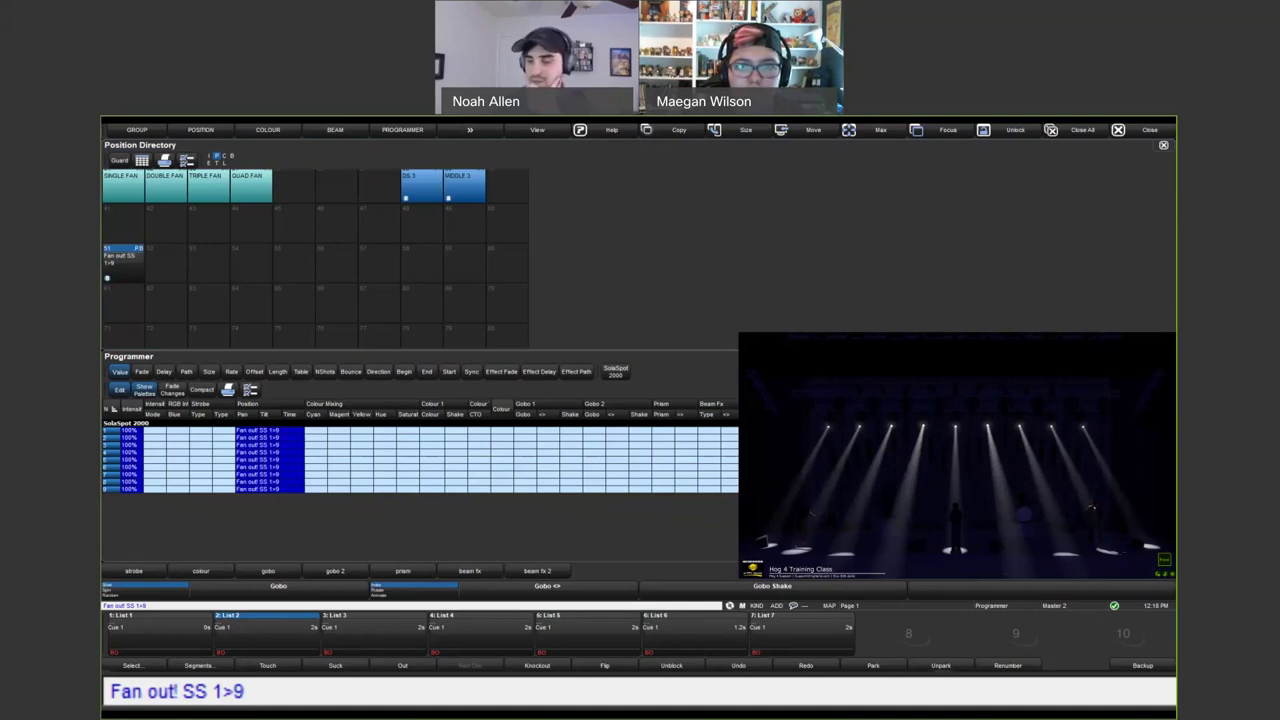
# Clear the programmer and check the stored pan and tilt values of the Fan out SS 1>9 palette
pyautogui.press('Pause')
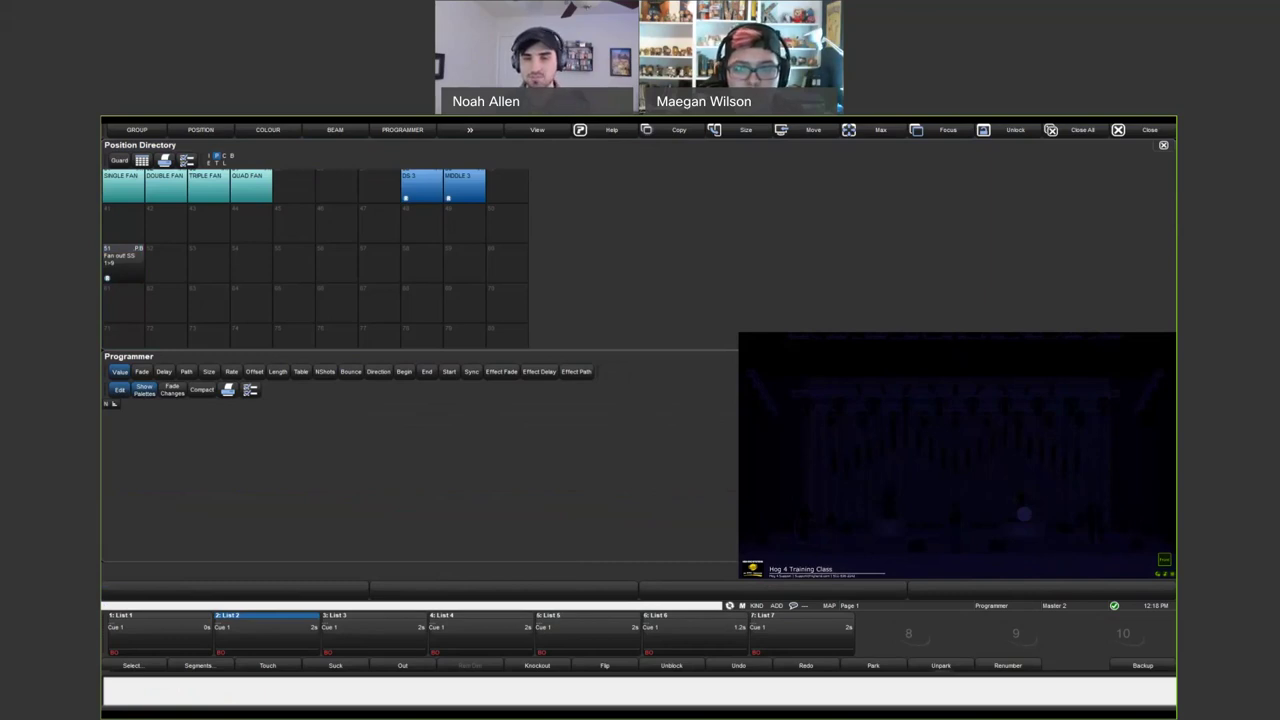
pyautogui.click(123, 262)
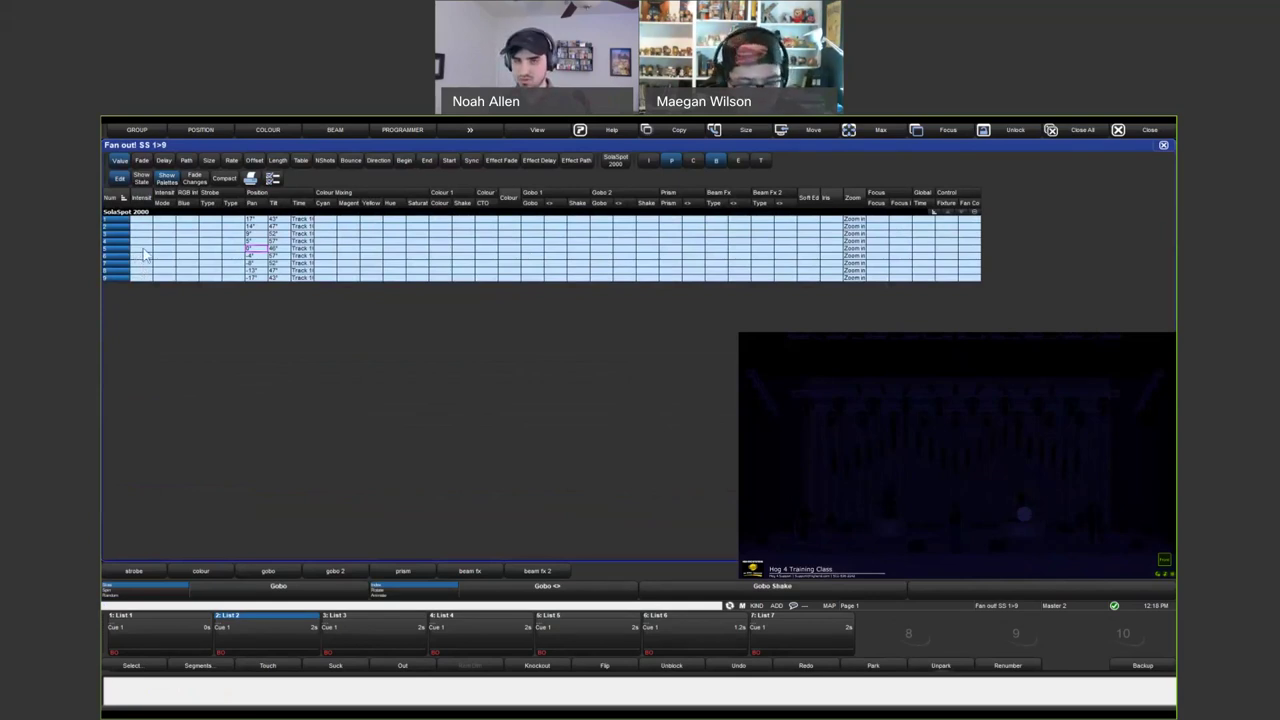
pyautogui.press('Escape')
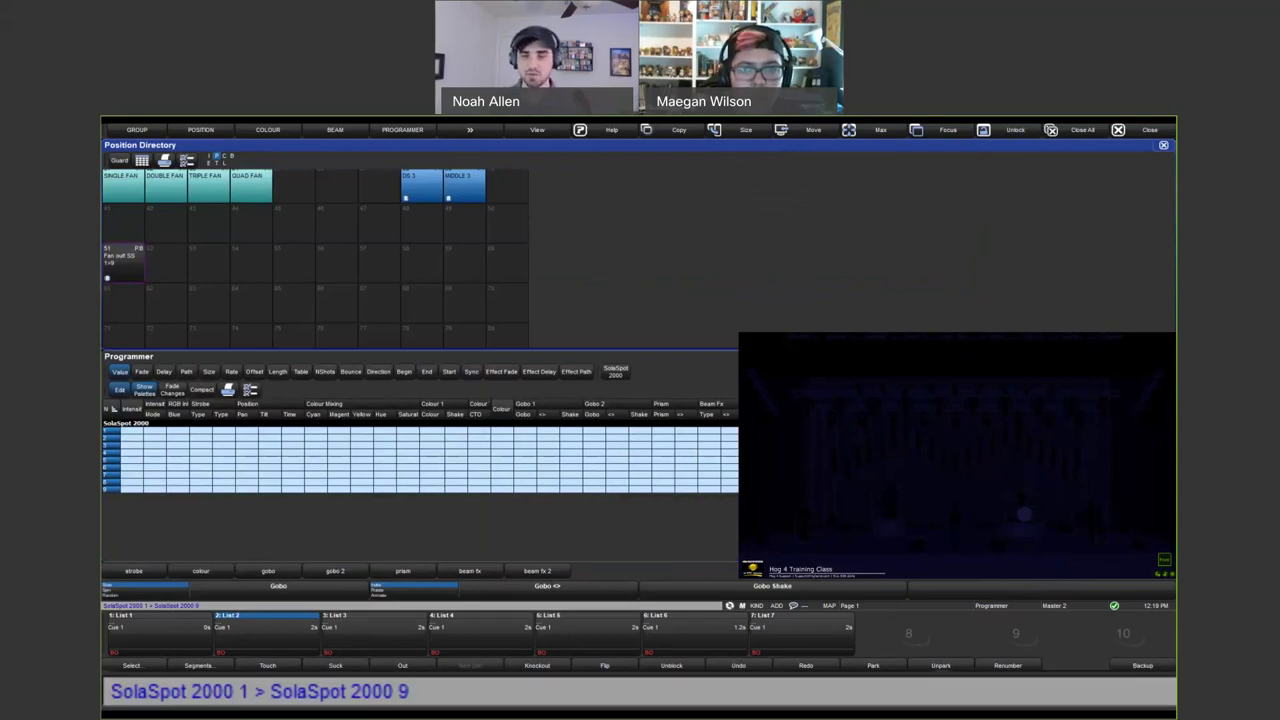
# Apply Fan out SS 1>9 at full to SolaSpots 1–9, nudge fixture 5's pan/tilt, then reapply the palette
pyautogui.click(124, 262)
pyautogui.hotkey('alt', 'f')
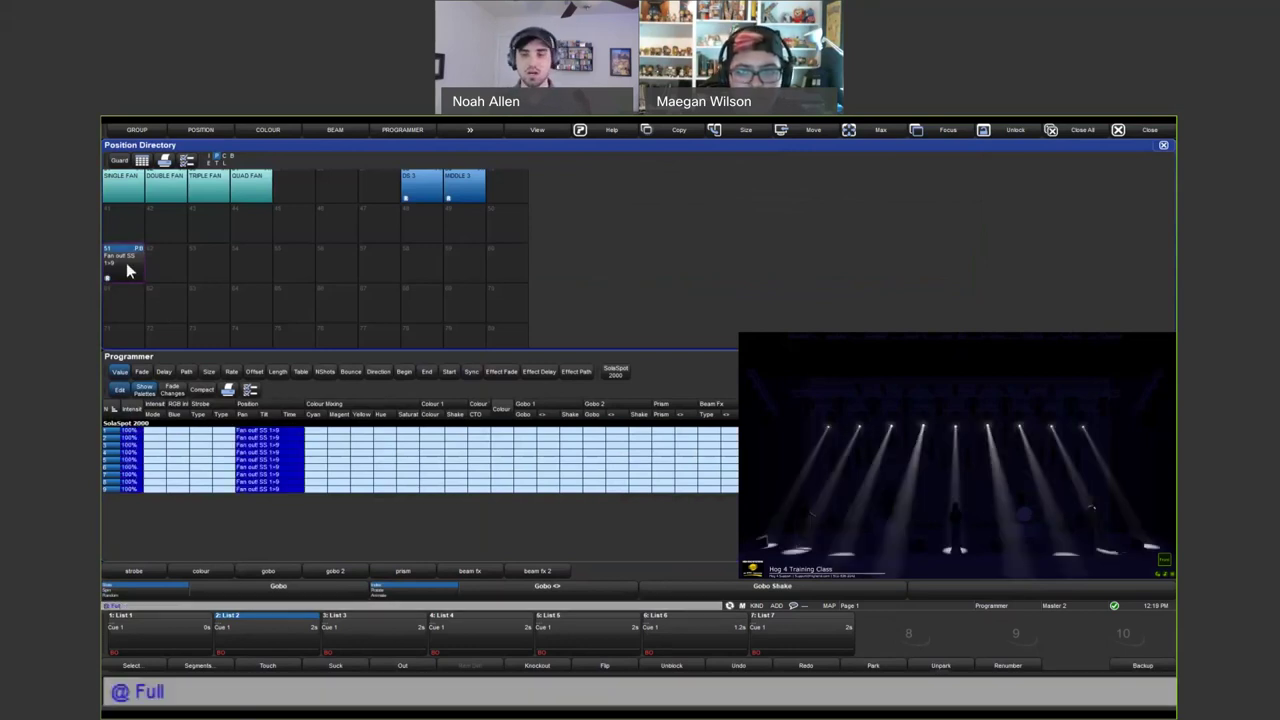
pyautogui.press('5')
pyautogui.press('Return')
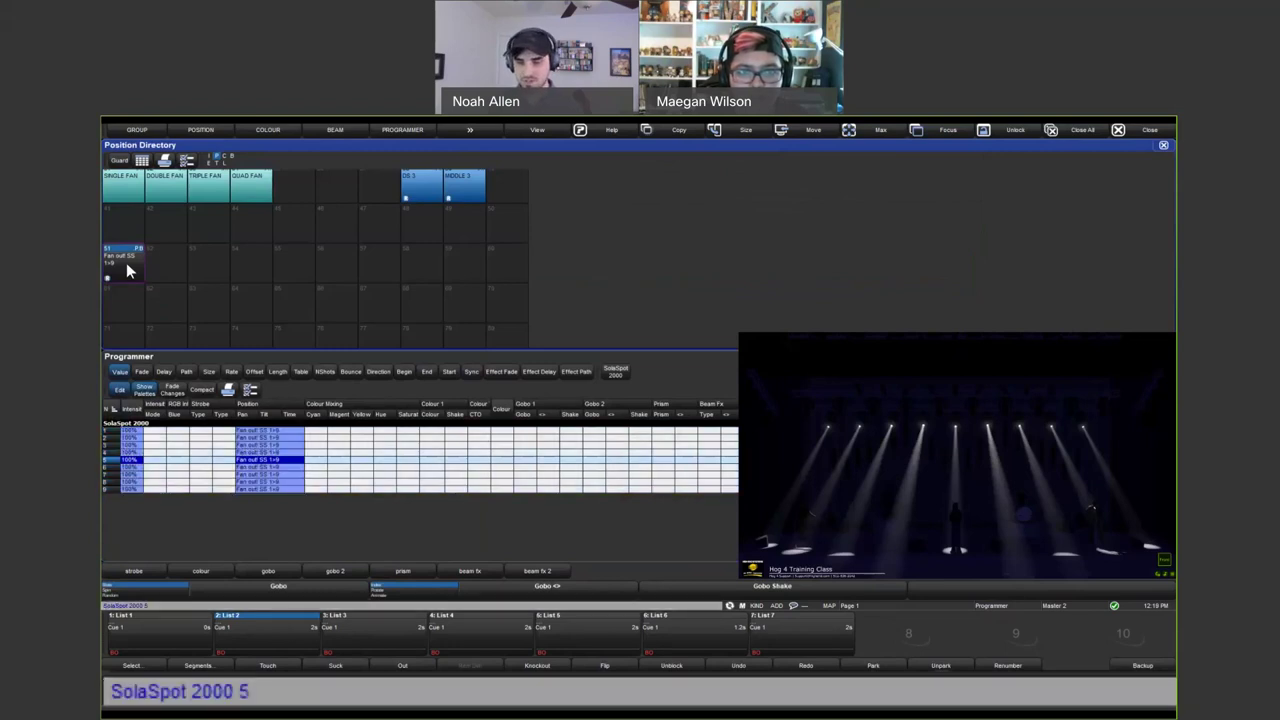
pyautogui.press('p')
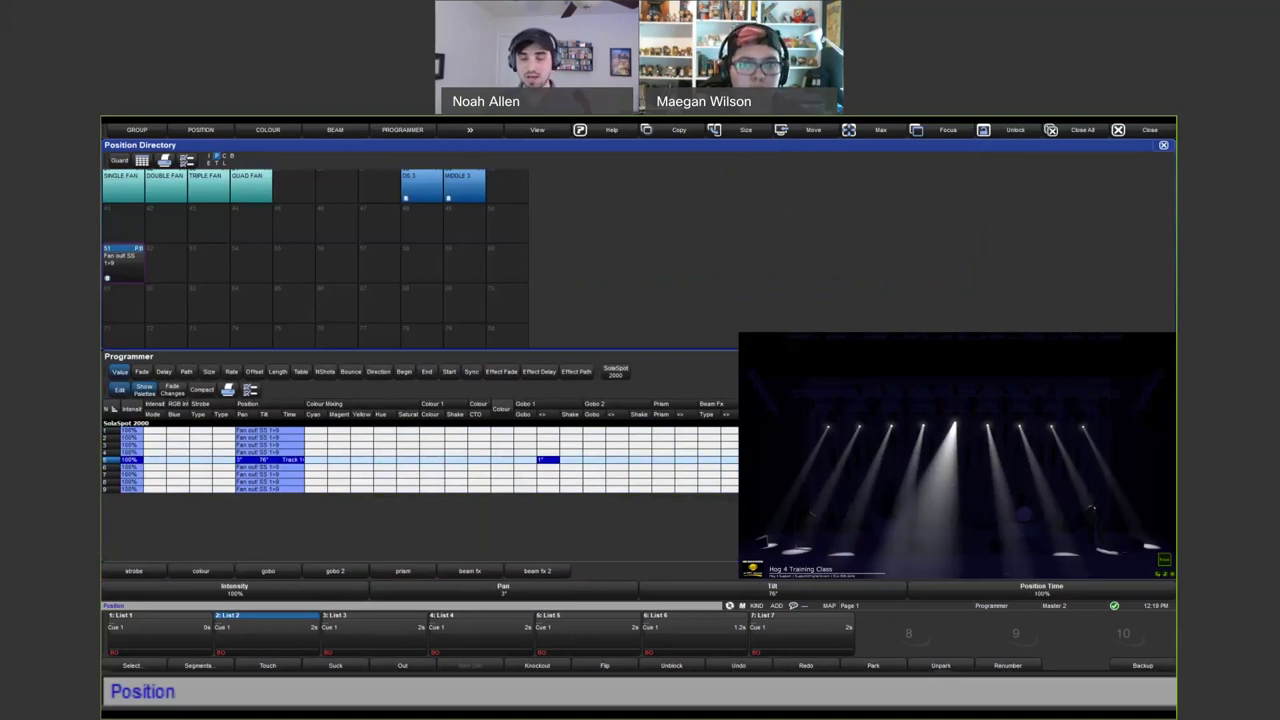
pyautogui.click(258, 410)
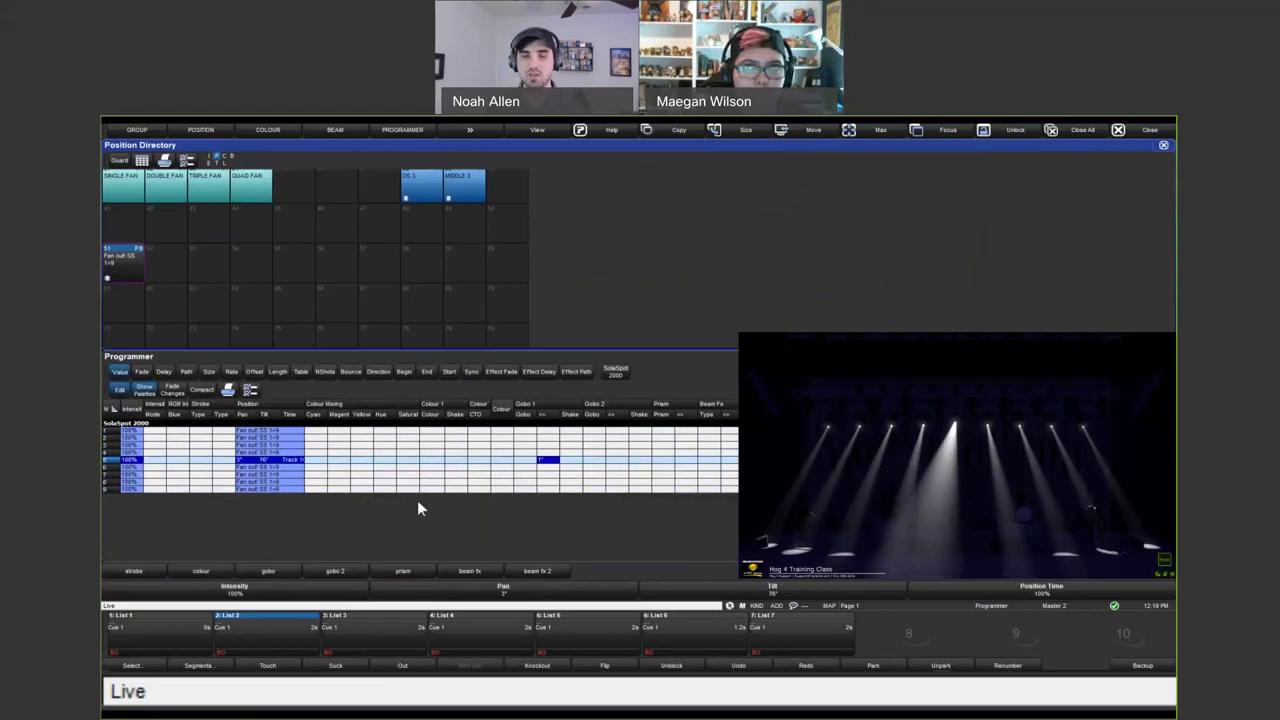
pyautogui.click(138, 272)
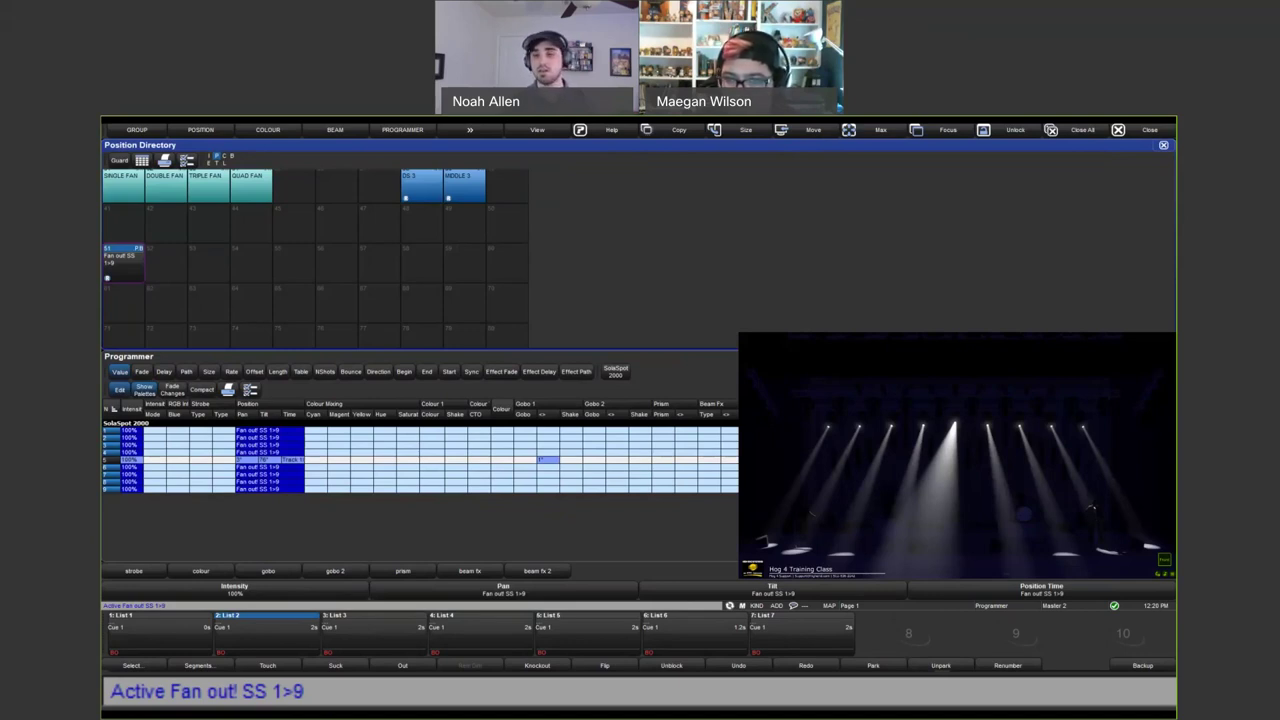
# Select the All SolaSpot 2000 group, apply the DRUMS position palette, and bring them to full
pyautogui.scroll(3, 703, 257)
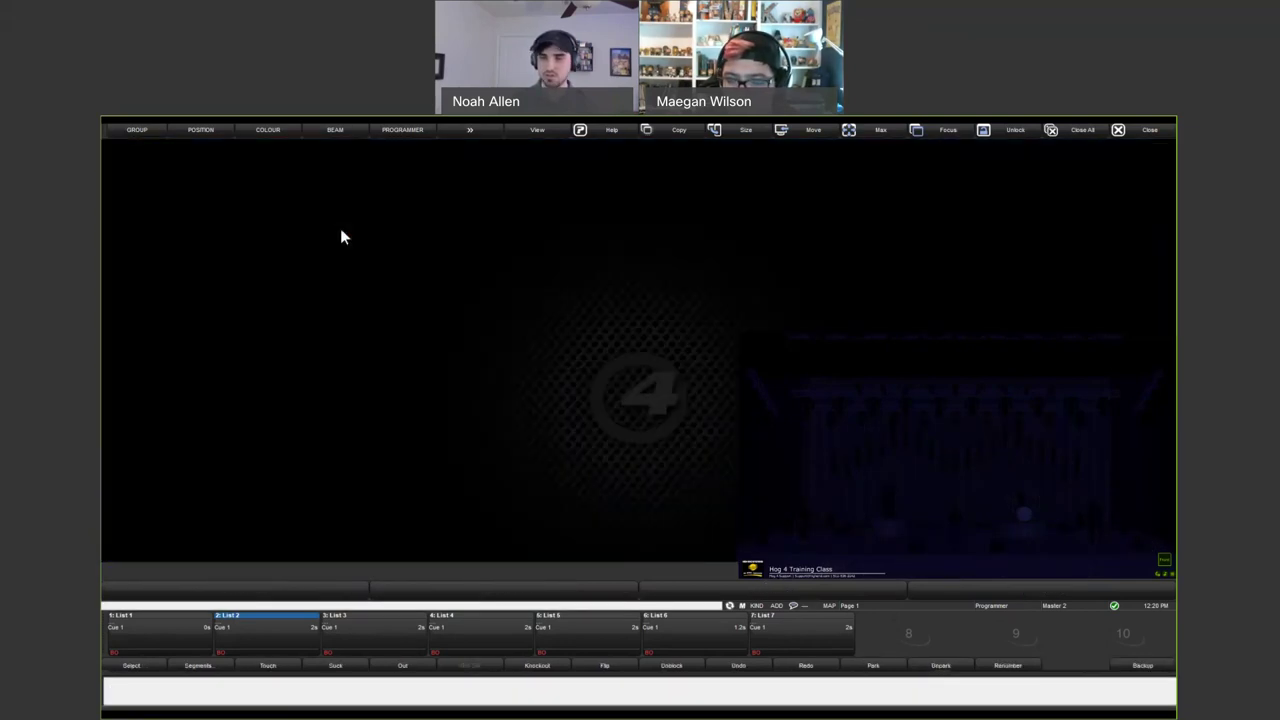
pyautogui.press('g')
pyautogui.press('p')
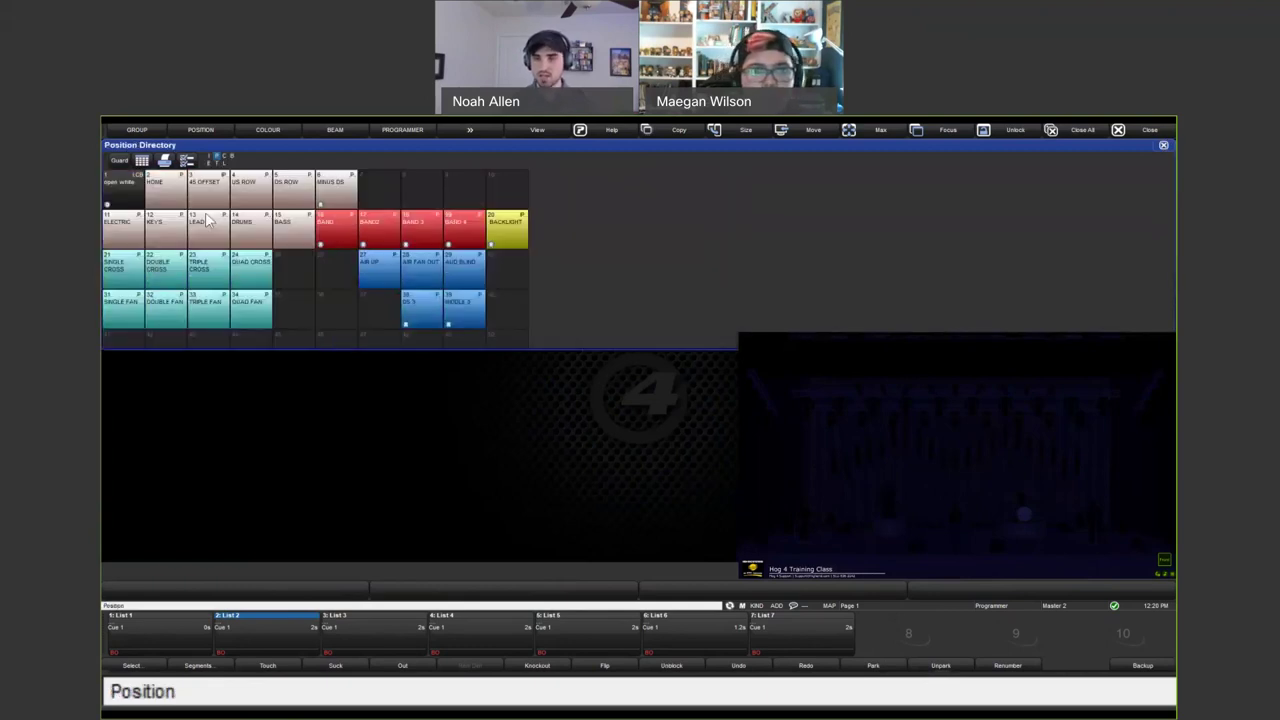
pyautogui.click(135, 193)
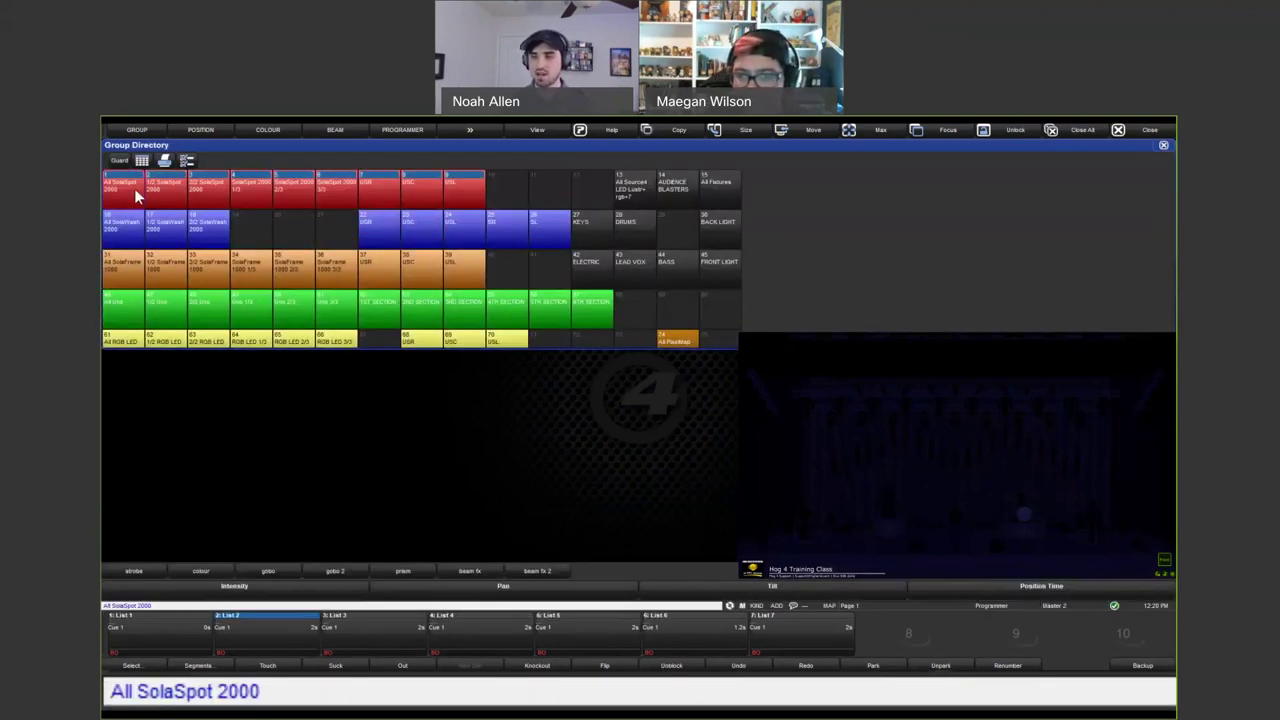
pyautogui.press('p')
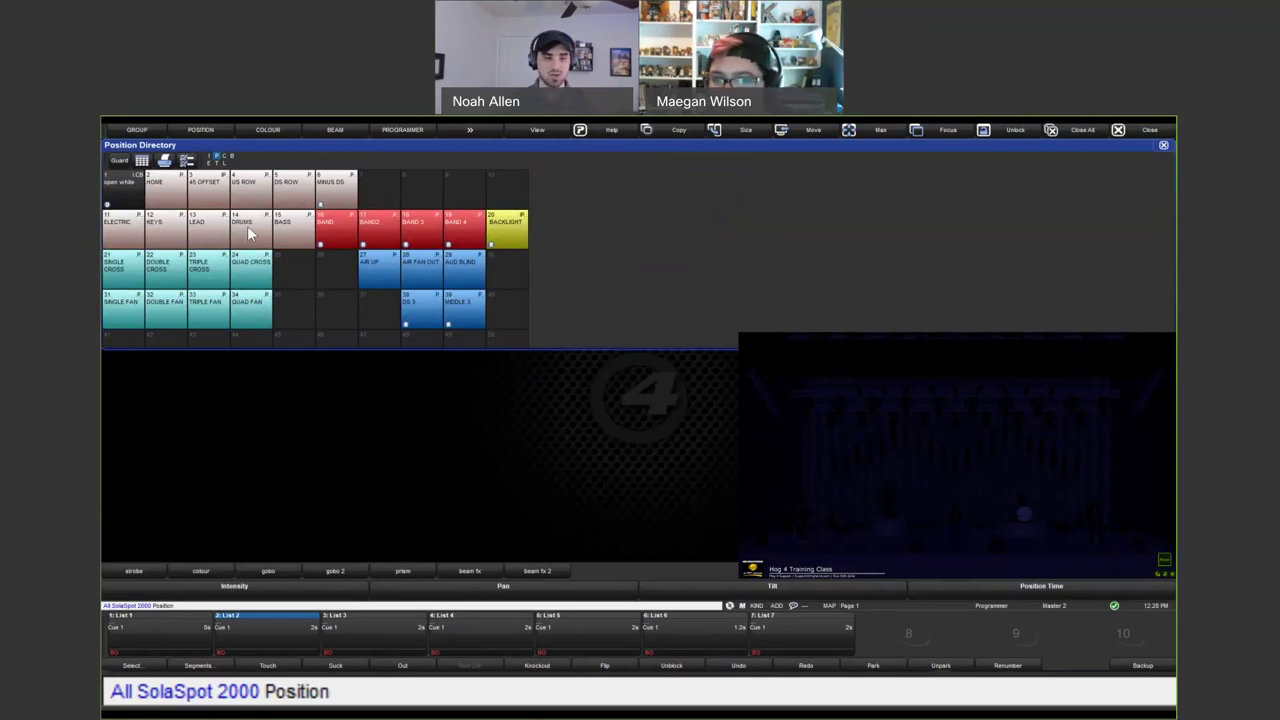
pyautogui.click(250, 232)
pyautogui.press('f')
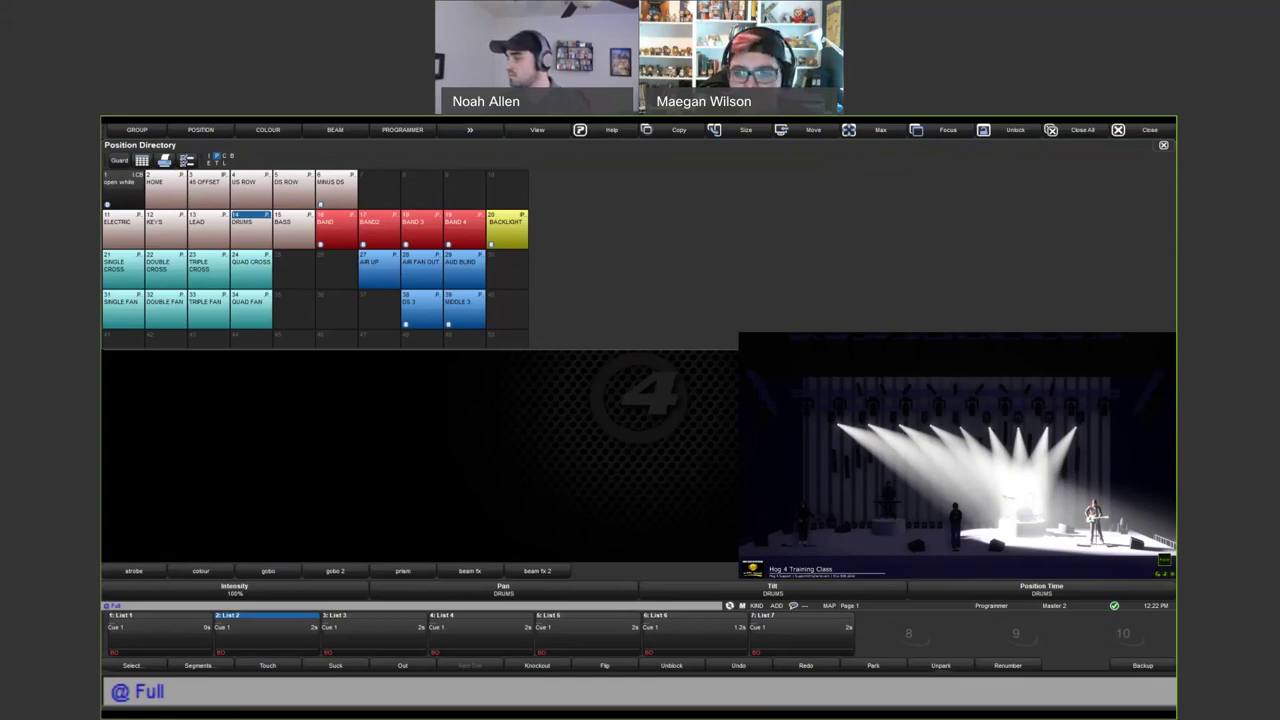
pyautogui.click(189, 188)
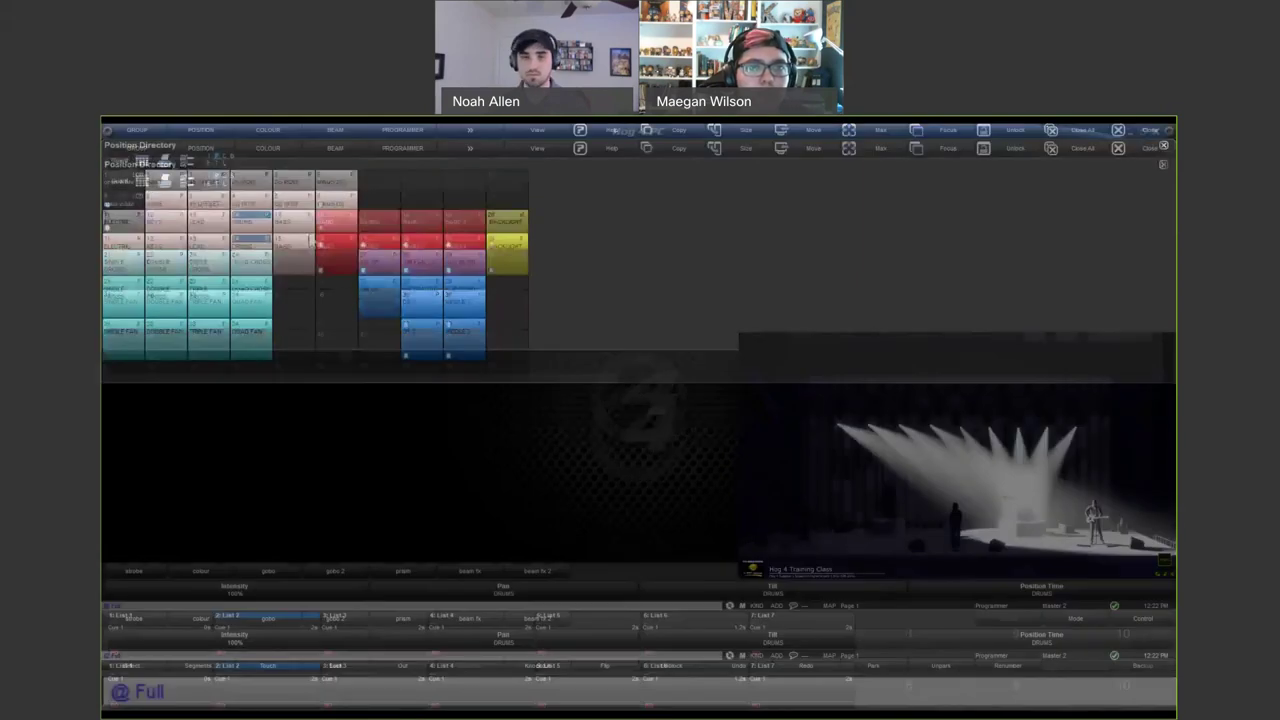
pyautogui.click(187, 184)
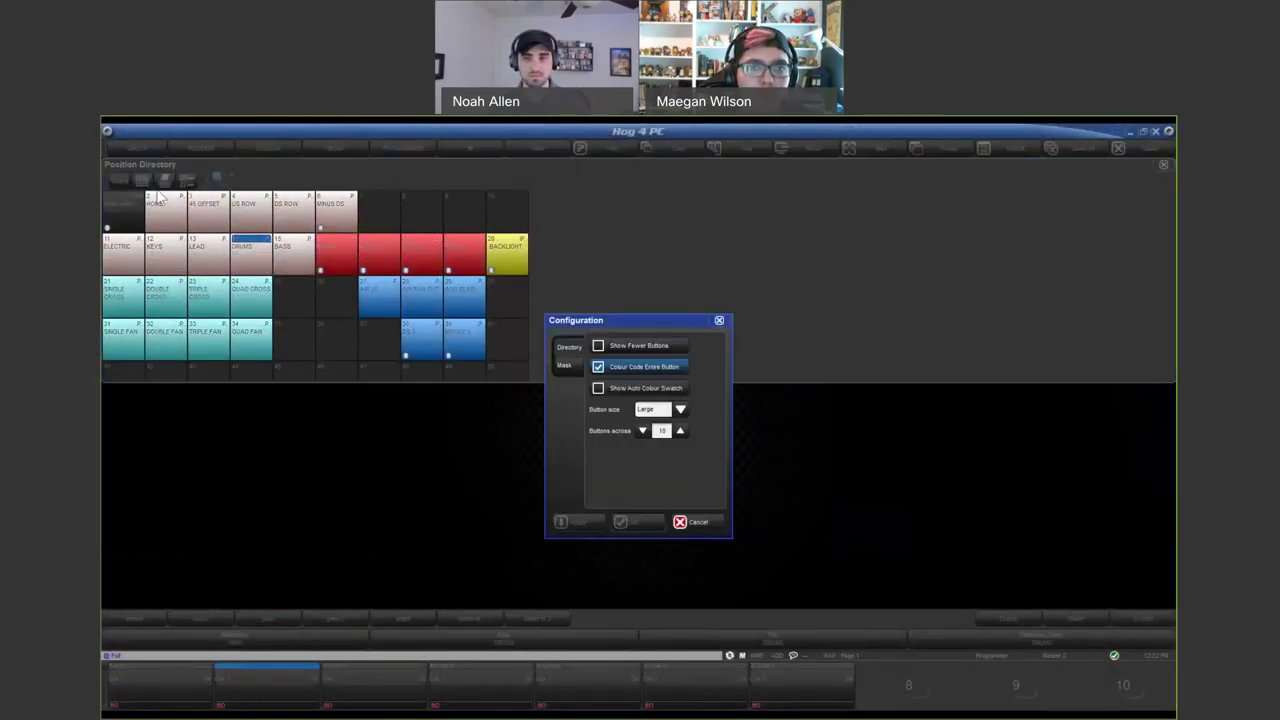
pyautogui.click(187, 184)
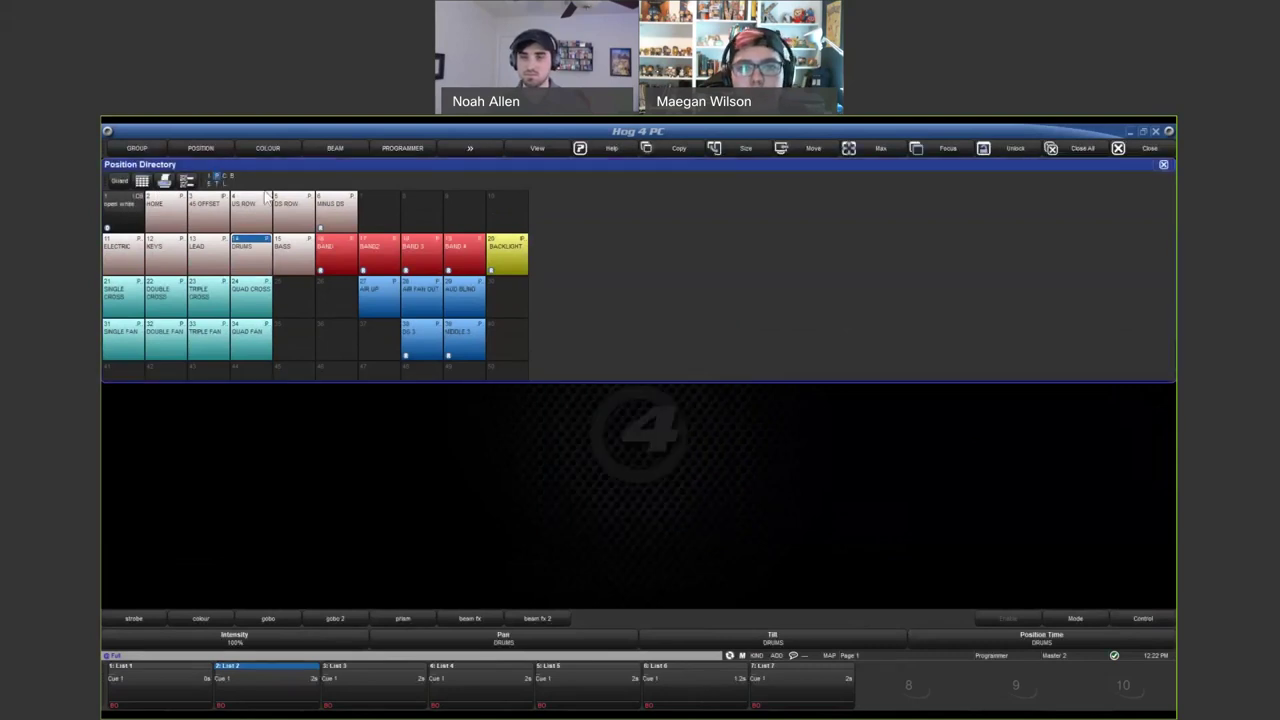
pyautogui.click(187, 184)
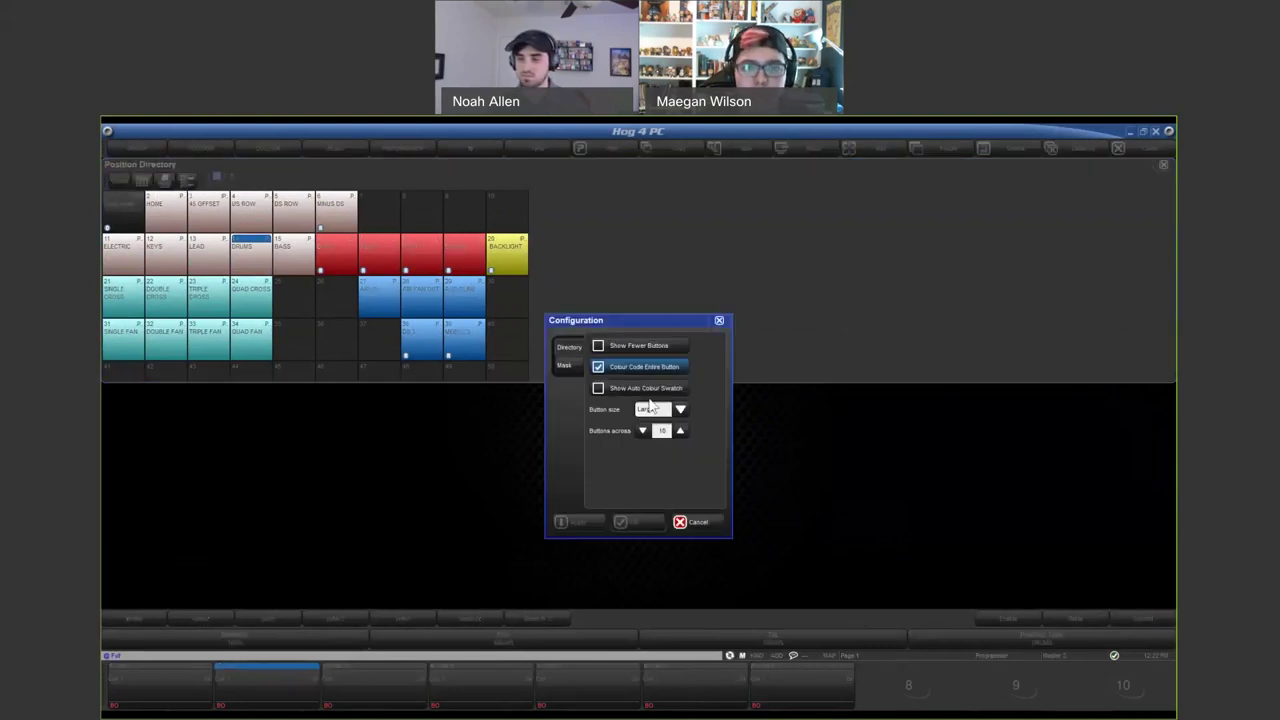
pyautogui.click(640, 367)
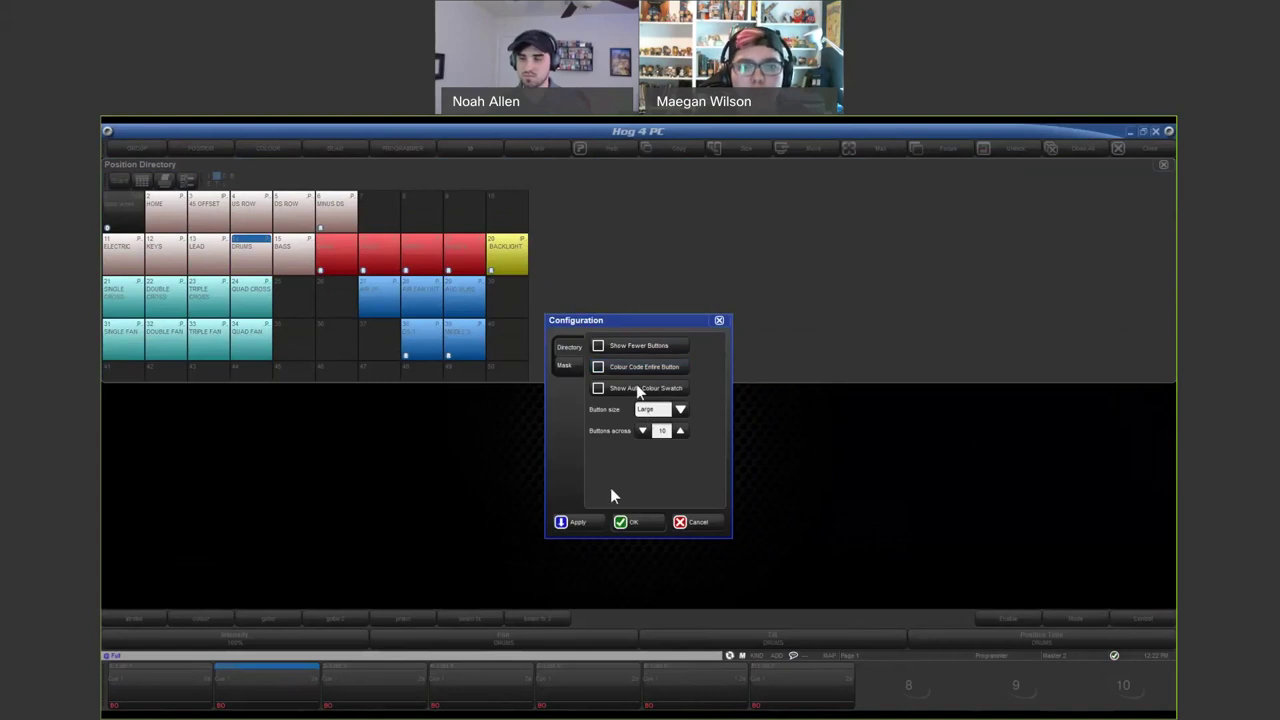
pyautogui.click(585, 522)
pyautogui.click(629, 365)
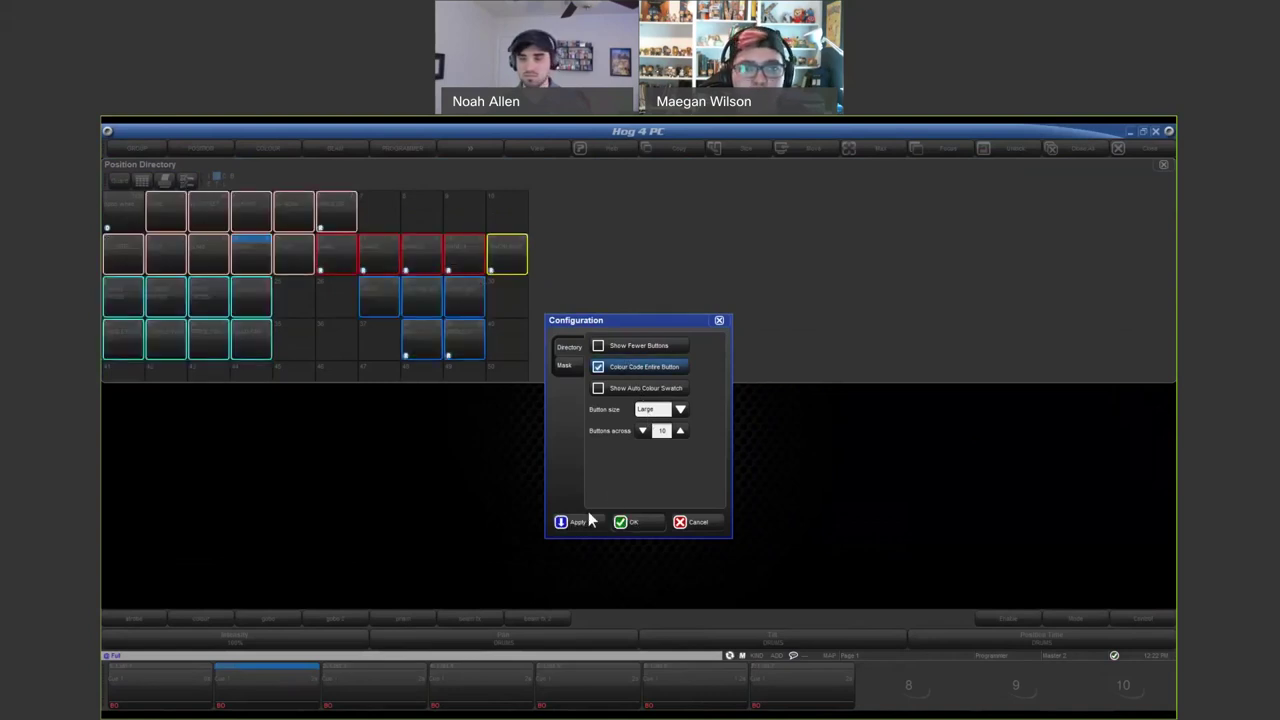
pyautogui.click(575, 521)
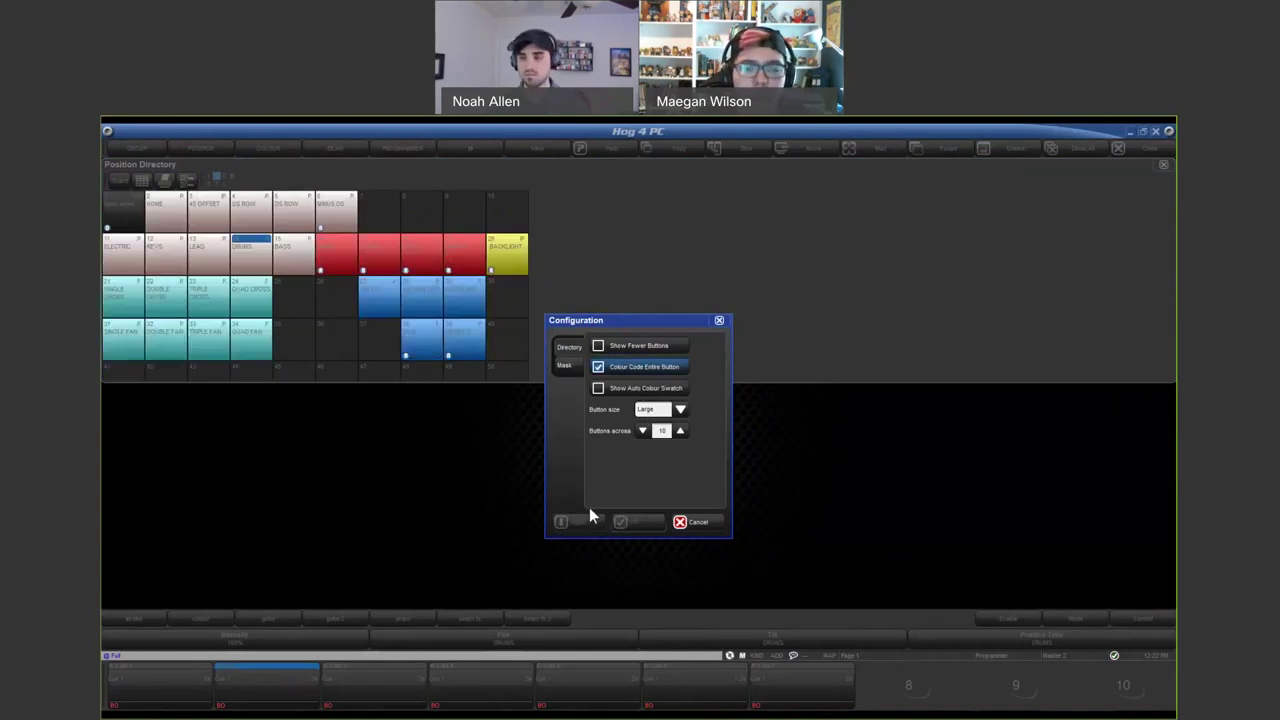
pyautogui.click(689, 523)
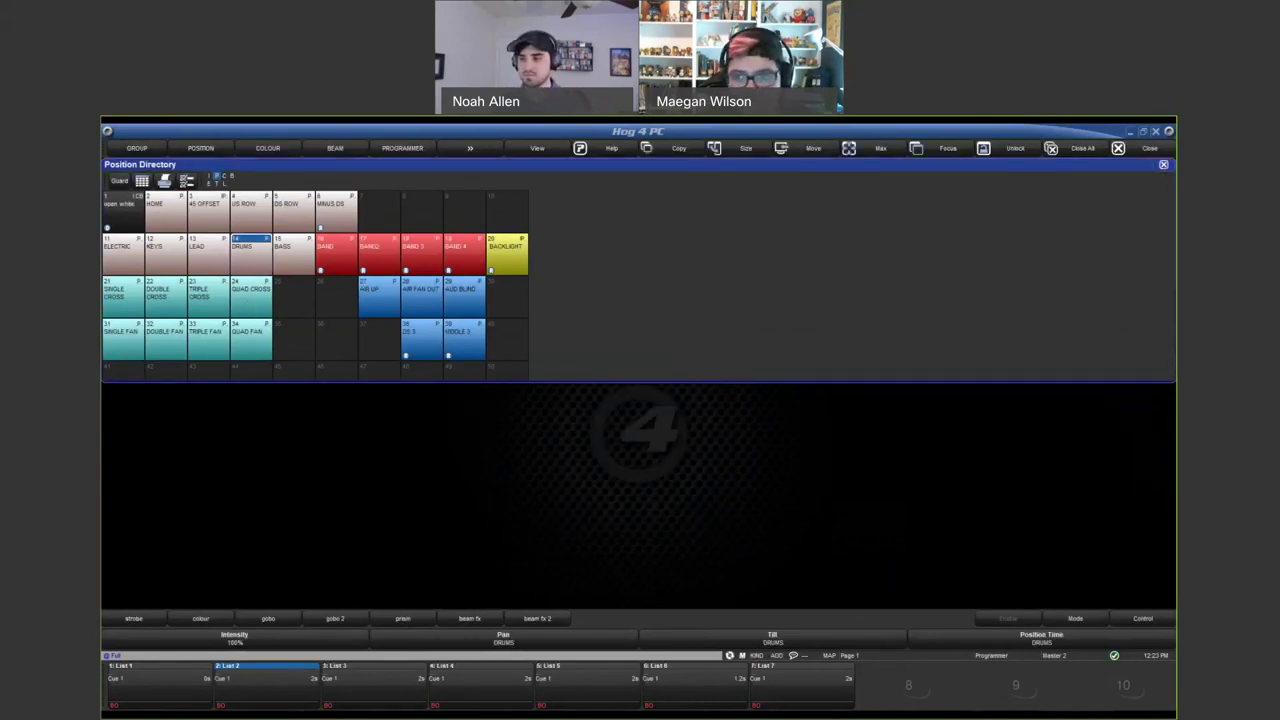
pyautogui.click(187, 181)
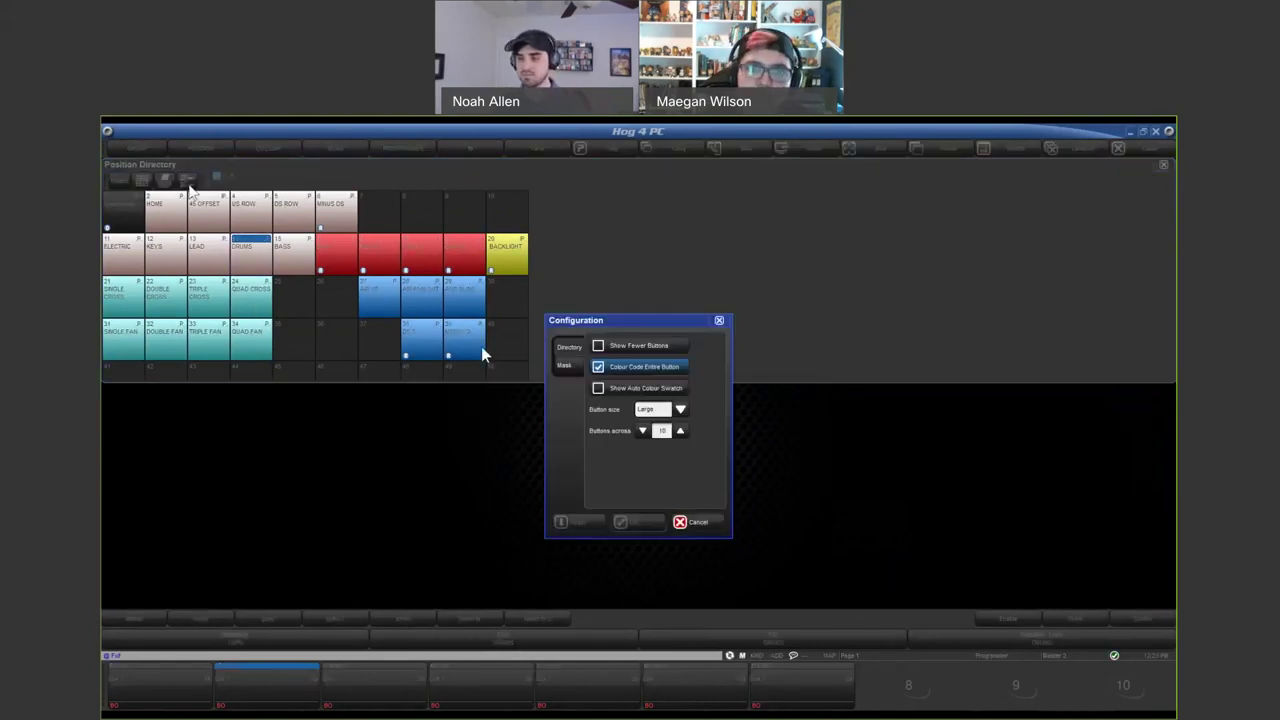
pyautogui.click(718, 320)
# In the Colour Directory settings, enable Show Auto Colour Swatch and apply it
pyautogui.click(285, 149)
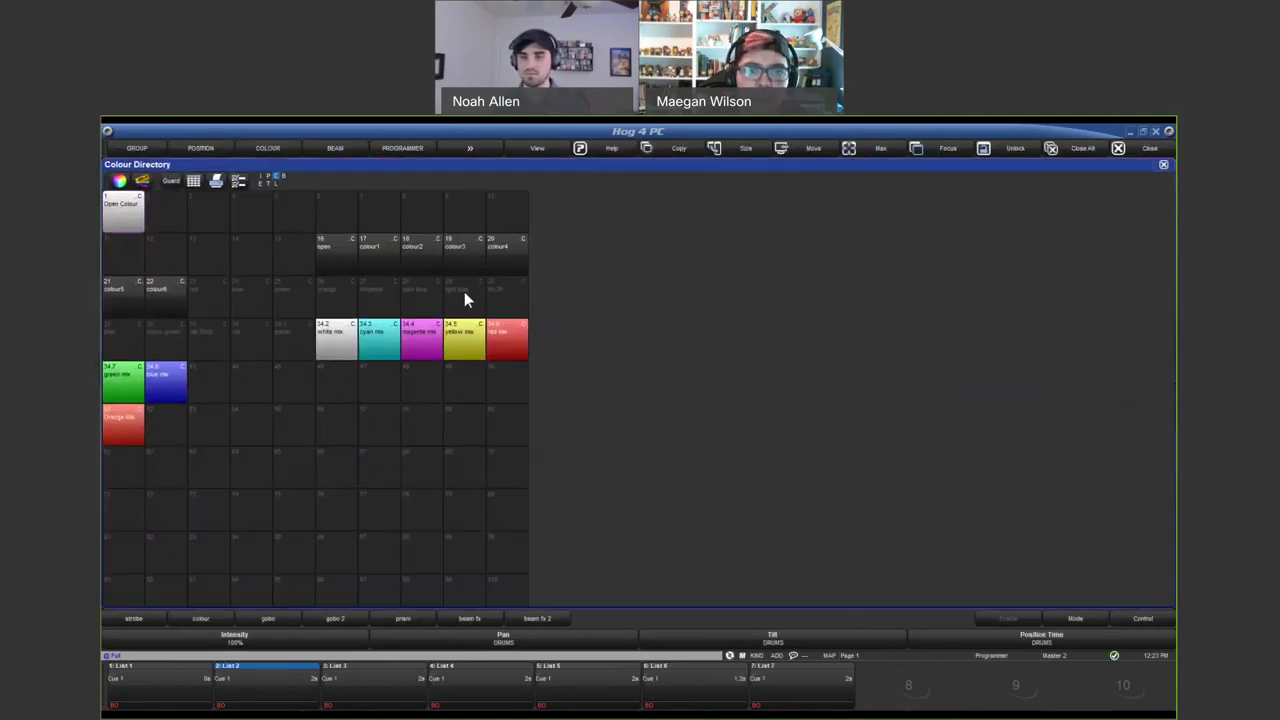
pyautogui.click(236, 180)
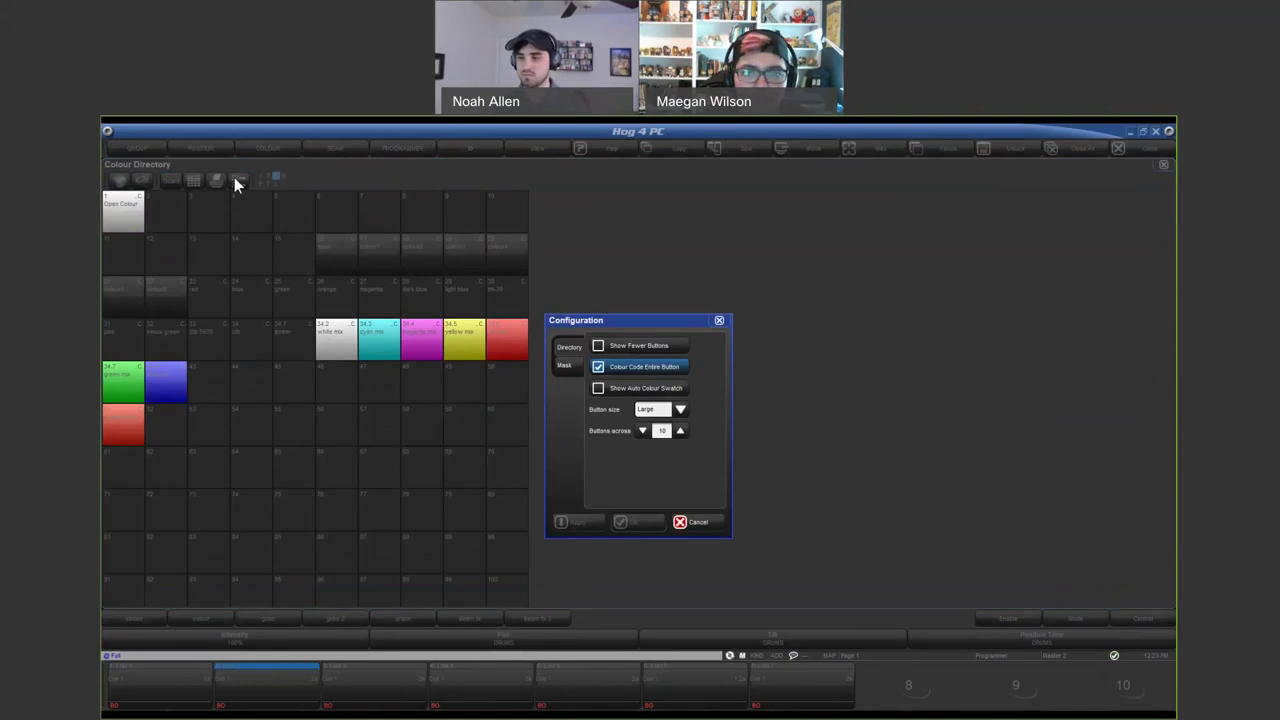
pyautogui.click(598, 388)
pyautogui.click(577, 522)
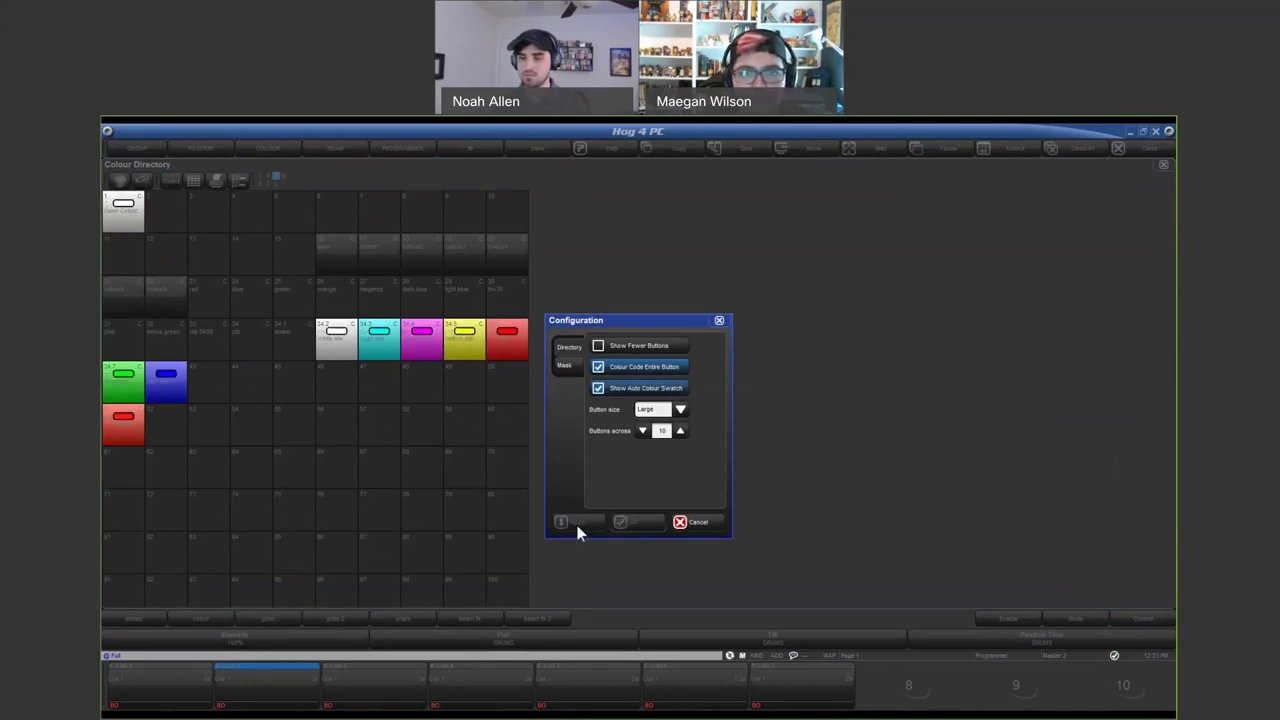
pyautogui.click(687, 521)
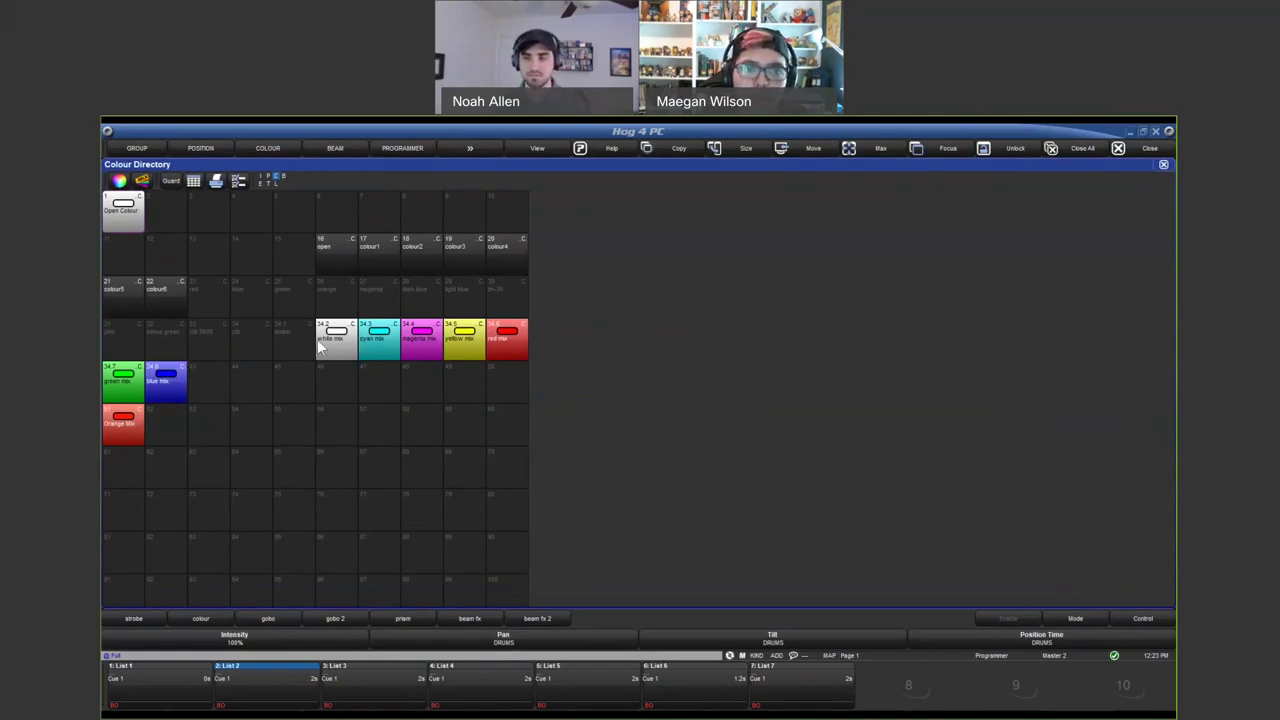
# Untick Colour Code Entire Button so the colour palette buttons show coloured outlines
pyautogui.click(239, 184)
pyautogui.click(625, 366)
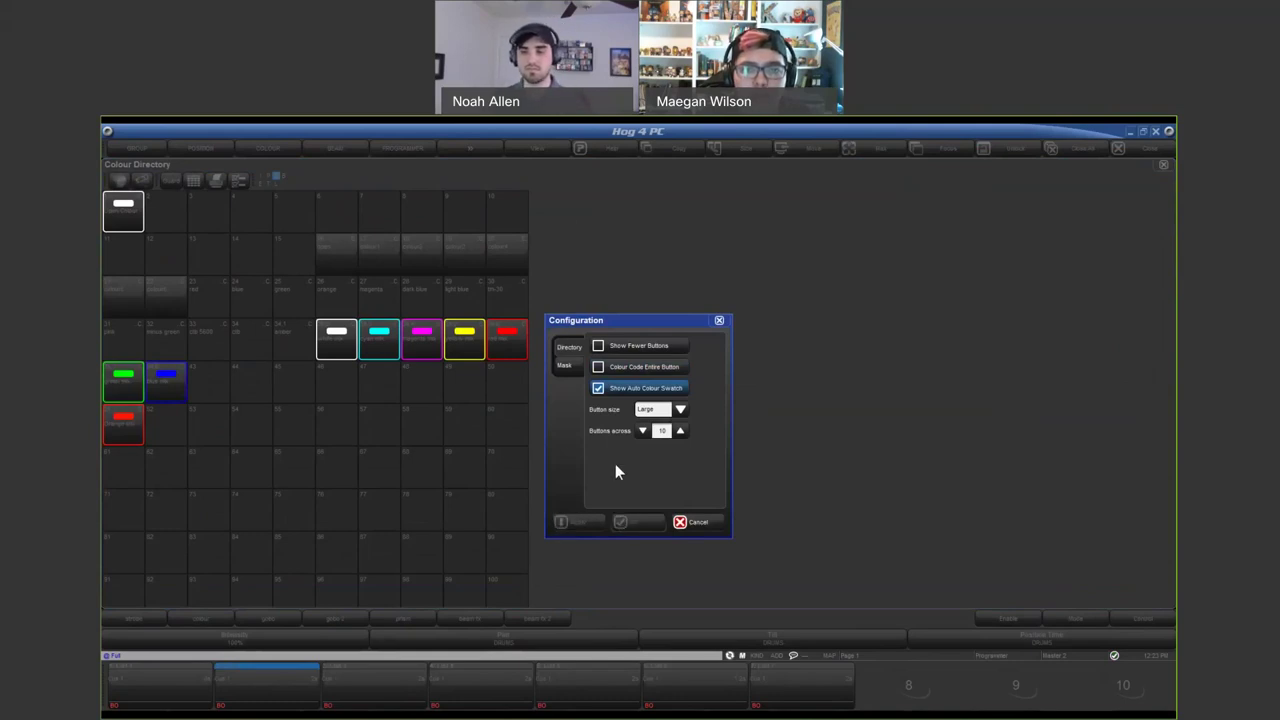
pyautogui.click(688, 520)
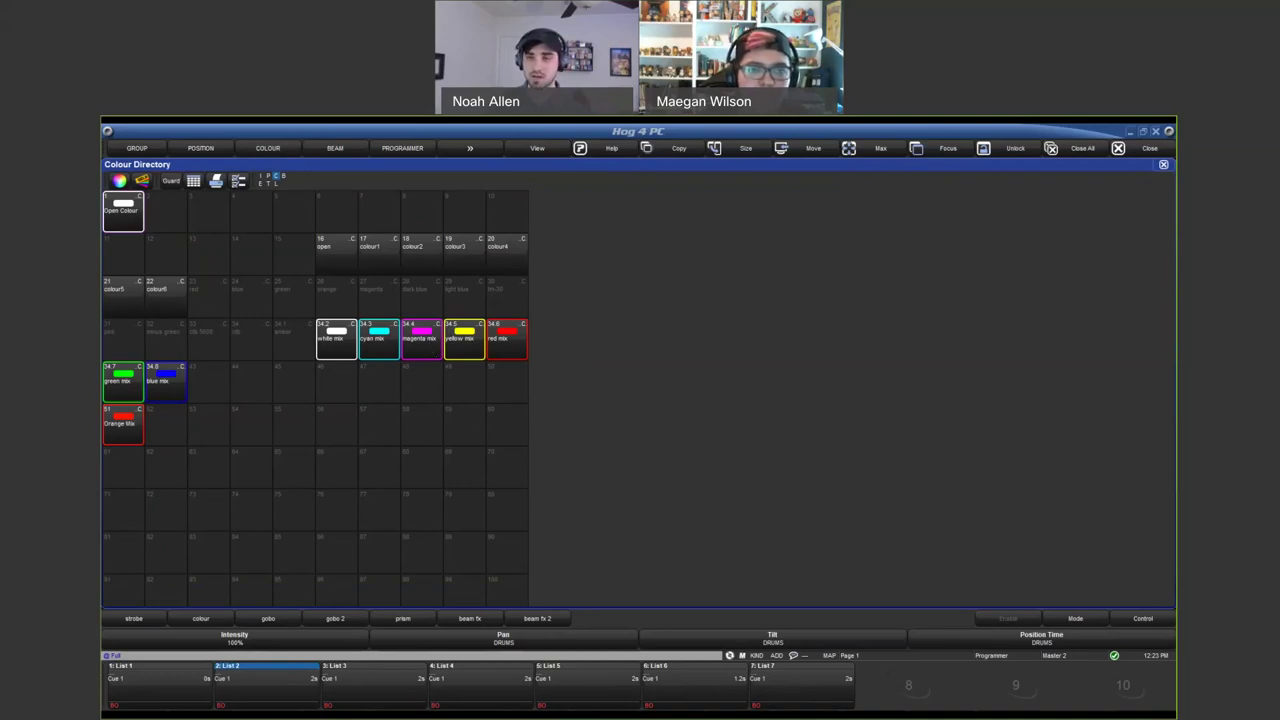
pyautogui.click(238, 181)
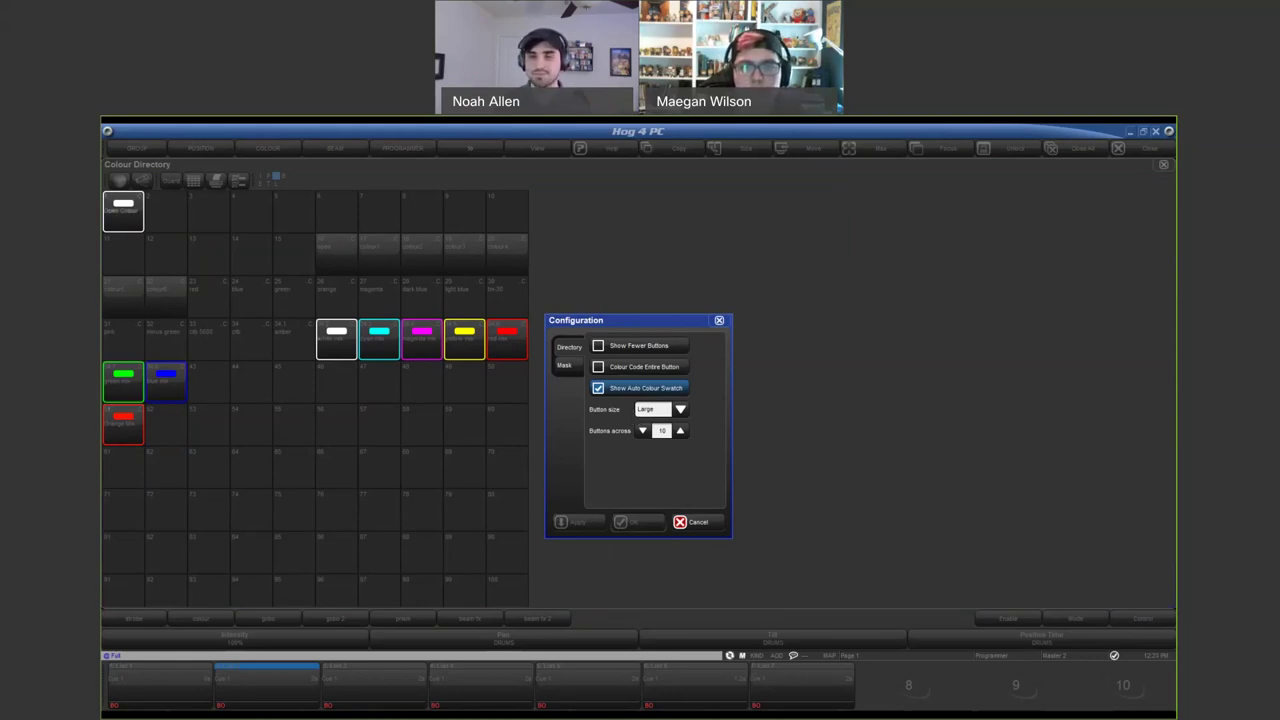
pyautogui.press('Escape')
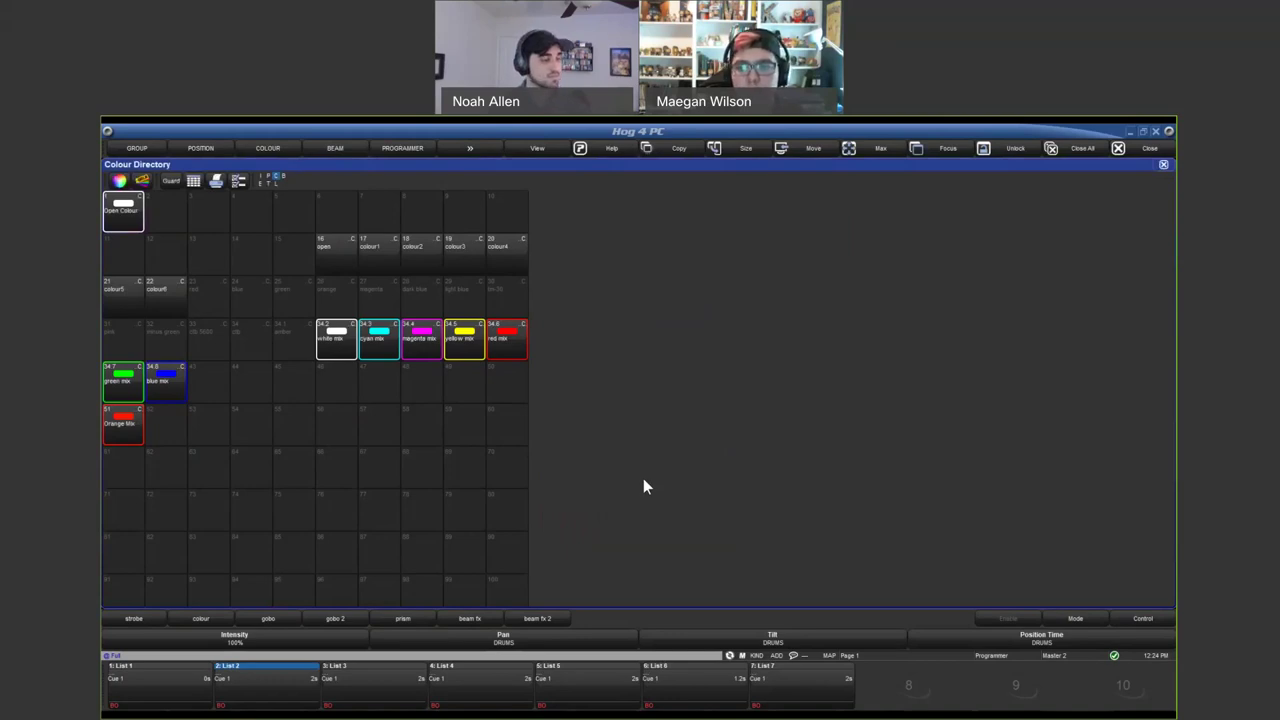